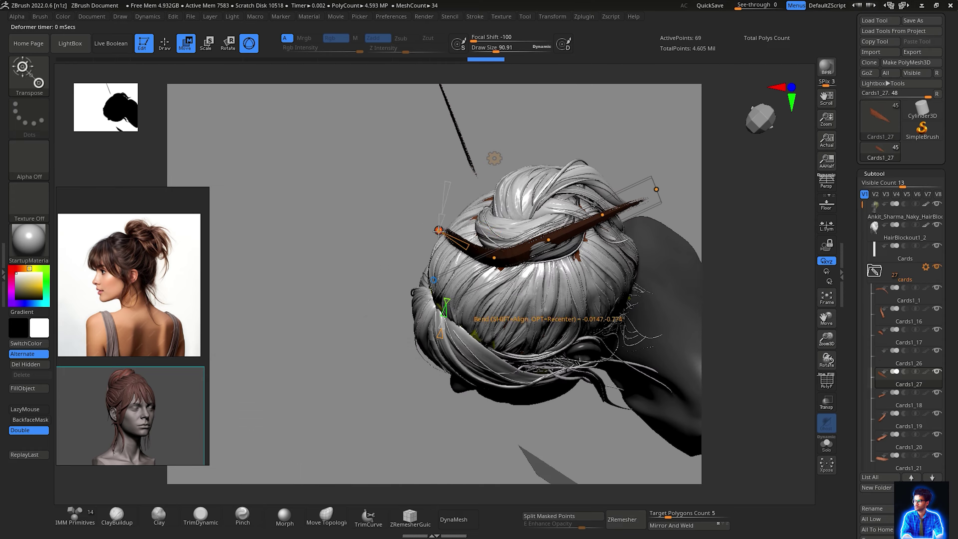
Step: Orbit the view around the hair bun to inspect the newly curled top card
left_click_drag(490, 188, 551, 196)
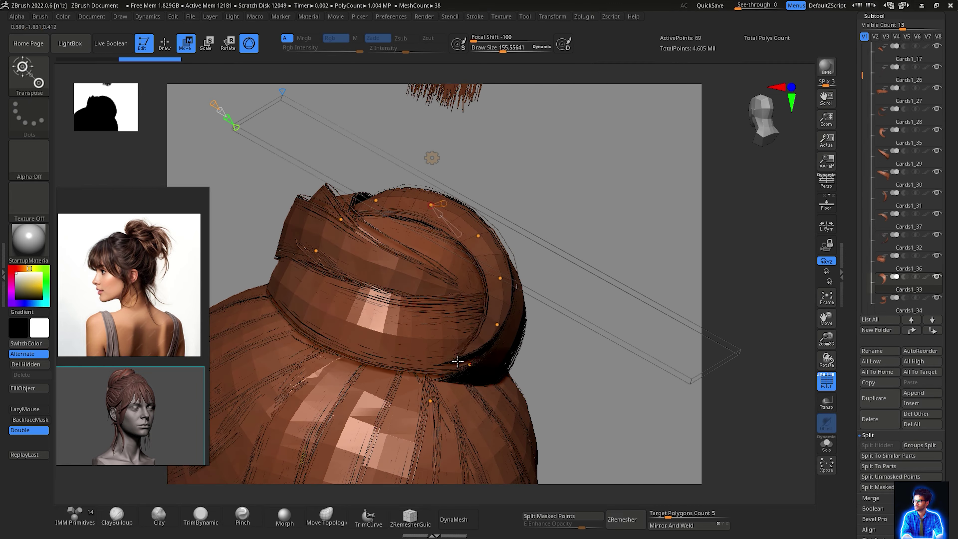
Step: Orbit around the head from above, left profile, front and side to review the layered cards
left_click_drag(518, 326, 633, 218)
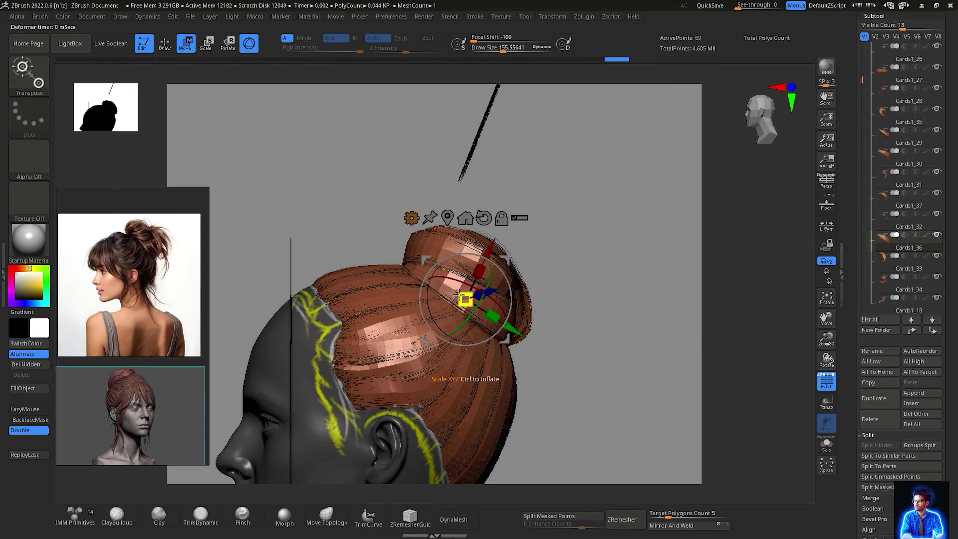
left_click_drag(643, 236, 619, 271)
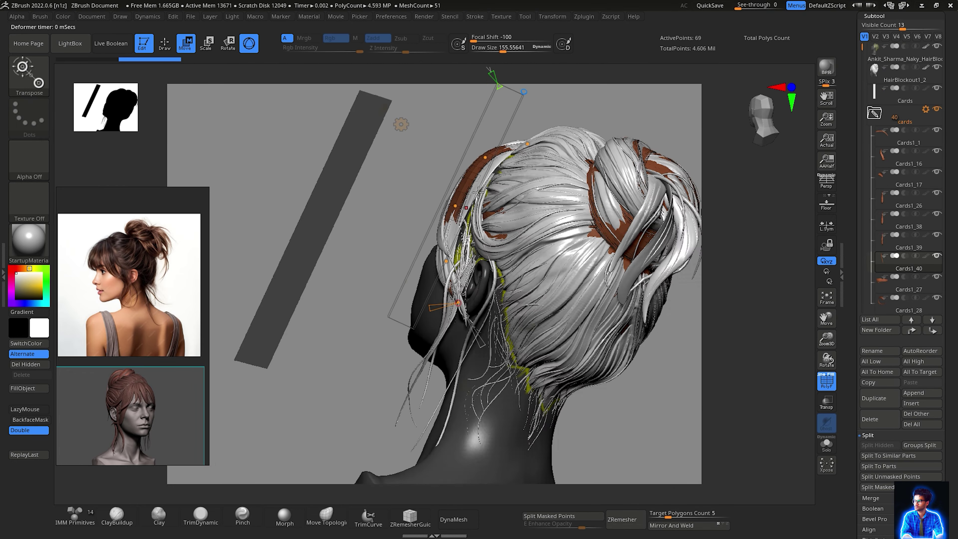
mouse_move(488, 305)
left_mouse_down()
mouse_move(641, 280)
mouse_move(486, 267)
left_mouse_up()
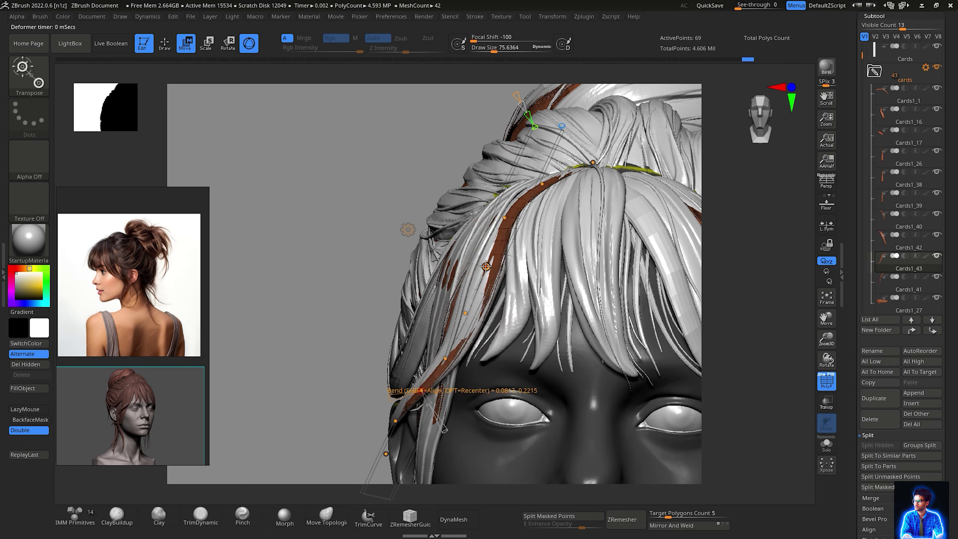
left_click_drag(355, 264, 805, 198)
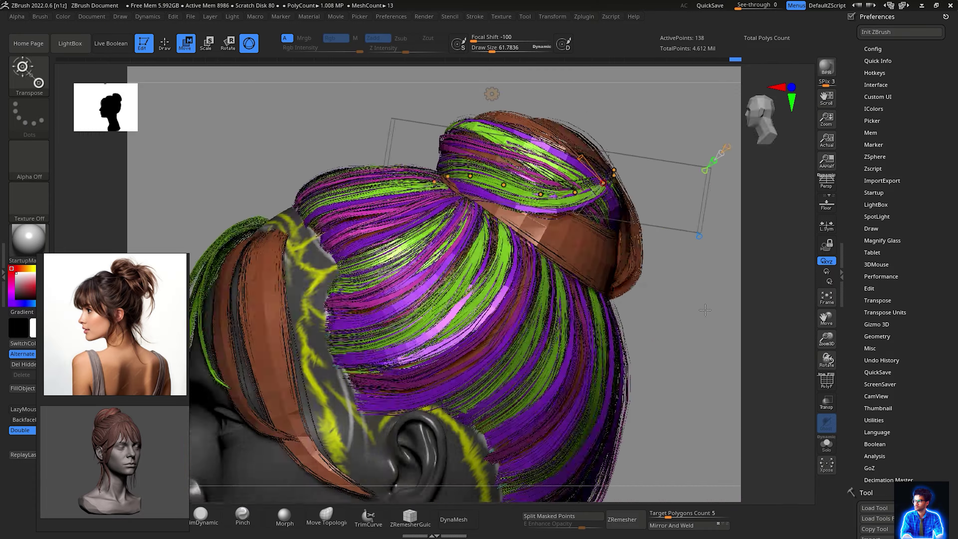
Step: Select Cards3_14 in Move Topological mode, orbit around the bun, then select Cards3_22
left_click(544, 246, "alt")
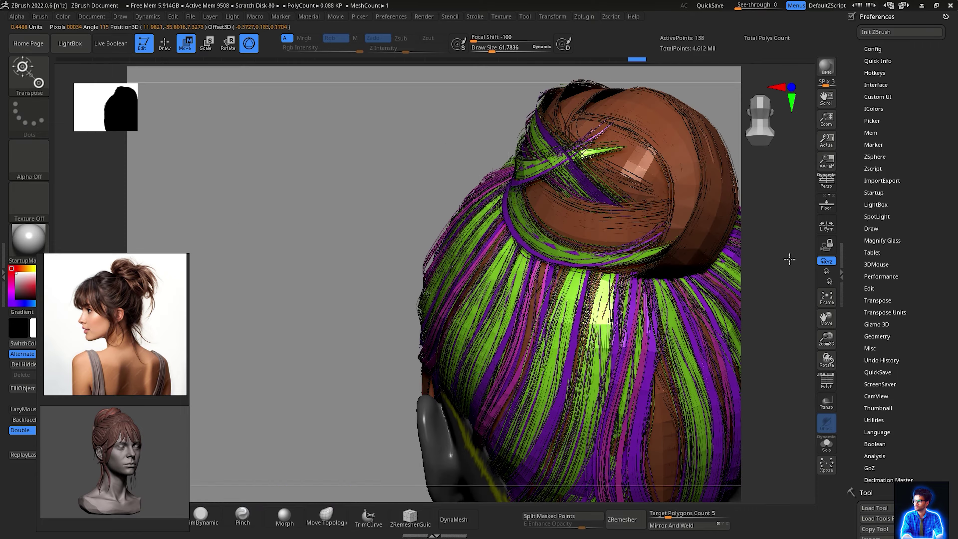
key("q")
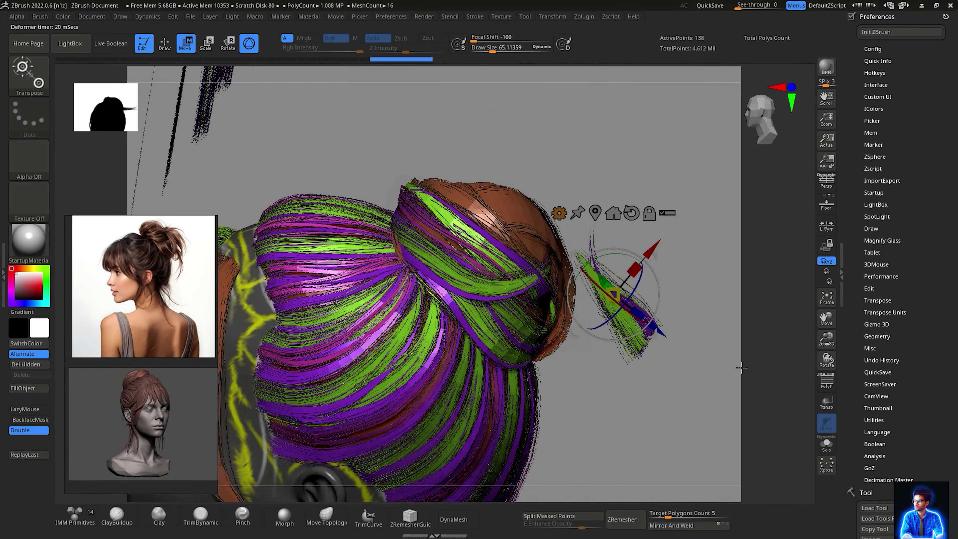
left_click_drag(585, 179, 466, 317)
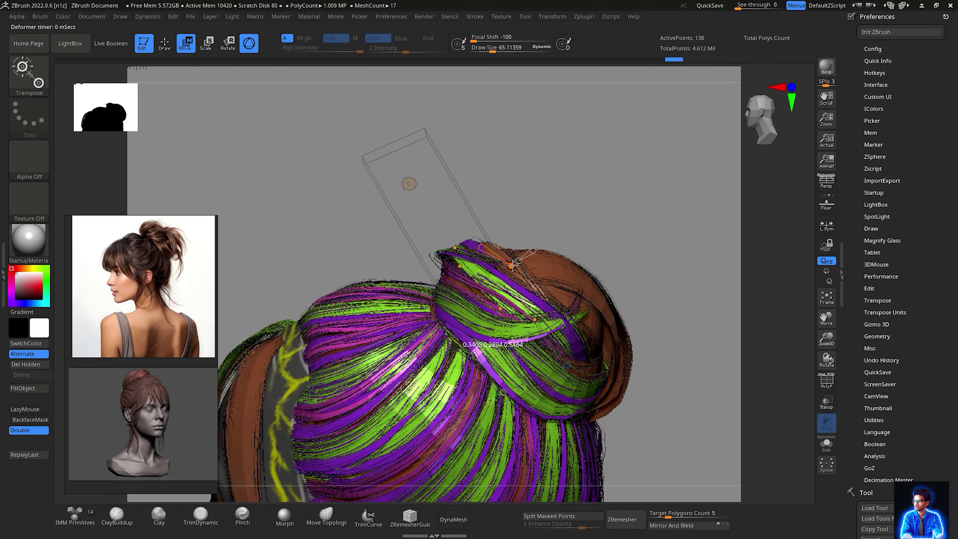
left_click_drag(512, 265, 607, 231)
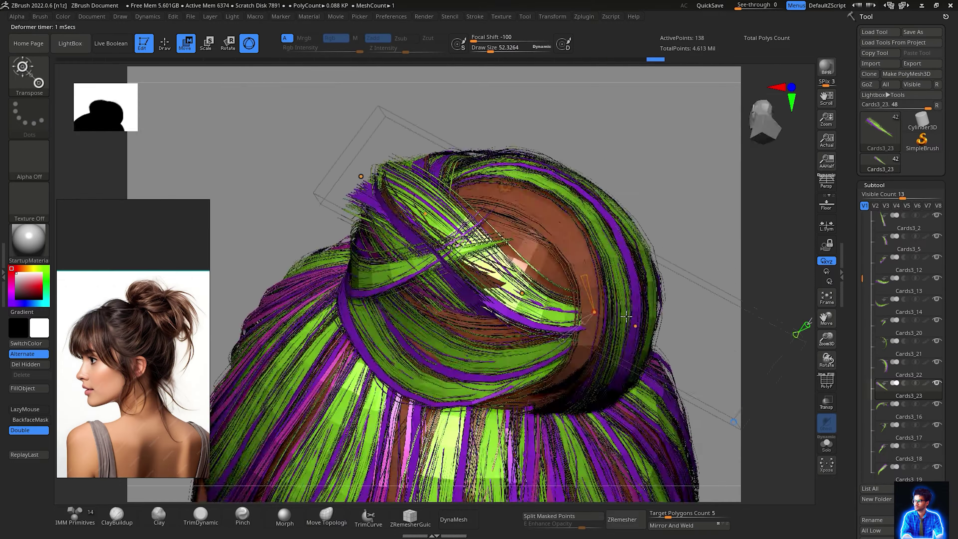
mouse_move(626, 316)
left_mouse_down()
mouse_move(666, 205)
mouse_move(393, 364)
left_mouse_up()
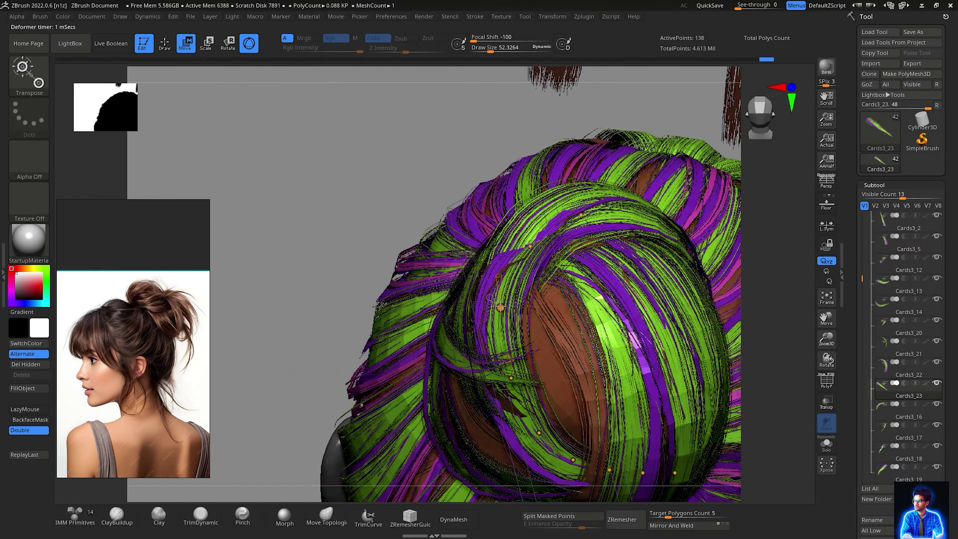
left_click(393, 364, "alt")
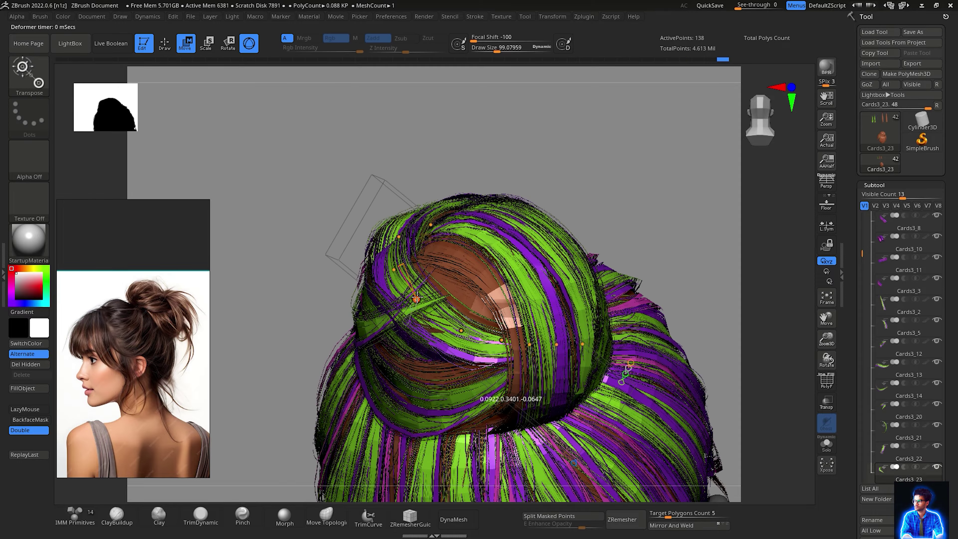
left_click_drag(416, 298, 555, 268)
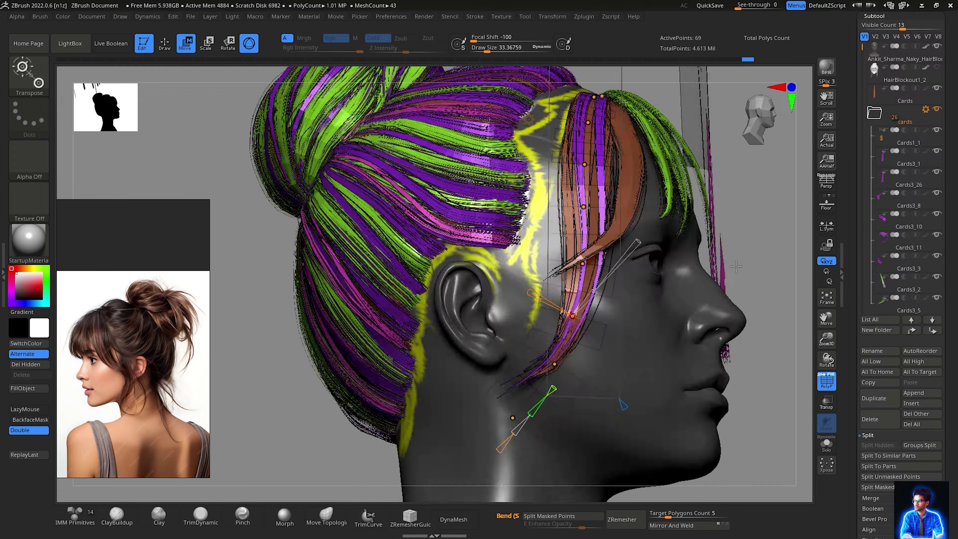
Step: View the bun from behind and above, then close the hair dye Color Picker
mouse_move(736, 267)
left_mouse_down()
mouse_move(616, 247)
mouse_move(691, 289)
left_mouse_up()
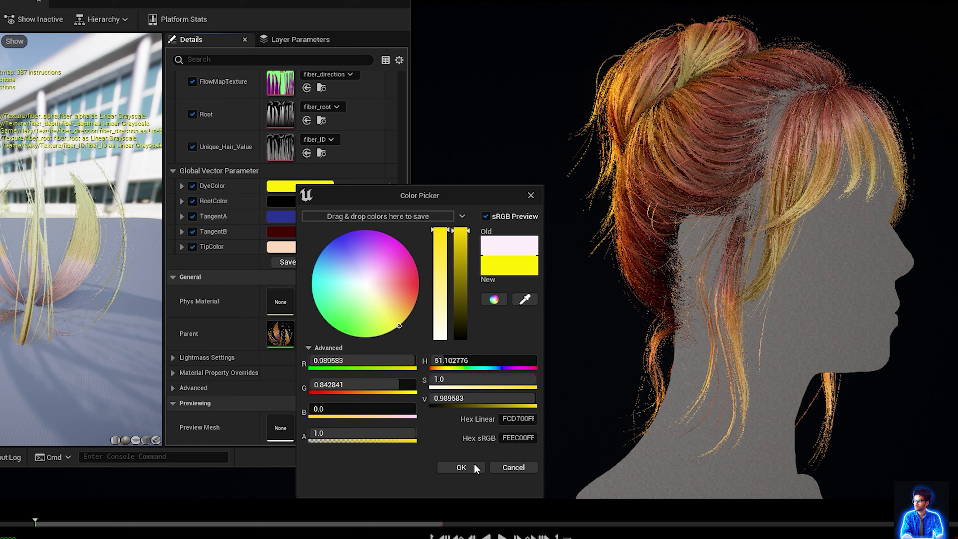
left_click(476, 468)
Step: Brighten the hair RootColor and set it to blue, confirming the change
left_click(300, 201)
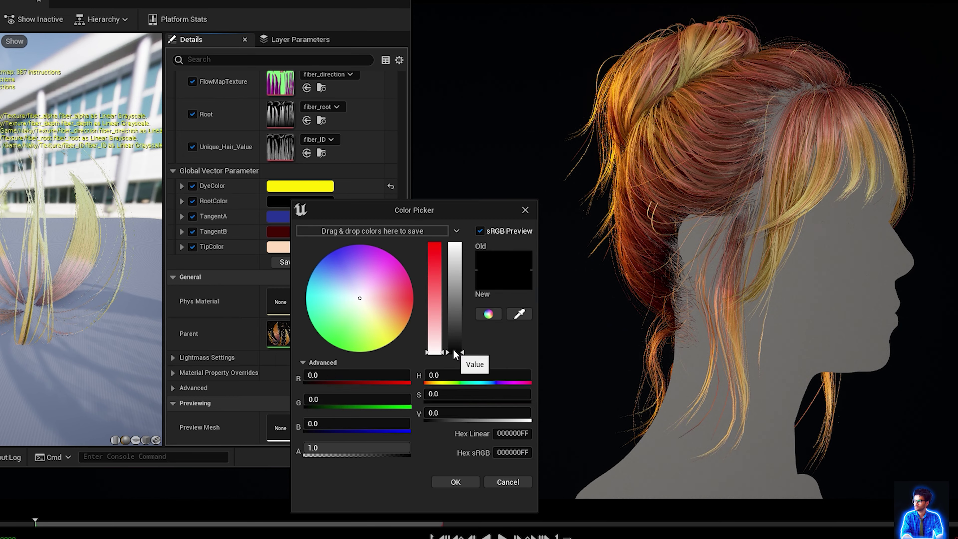
left_click_drag(455, 352, 454, 268)
mouse_move(400, 295)
left_mouse_down()
mouse_move(323, 255)
mouse_move(413, 270)
mouse_move(334, 346)
left_mouse_up()
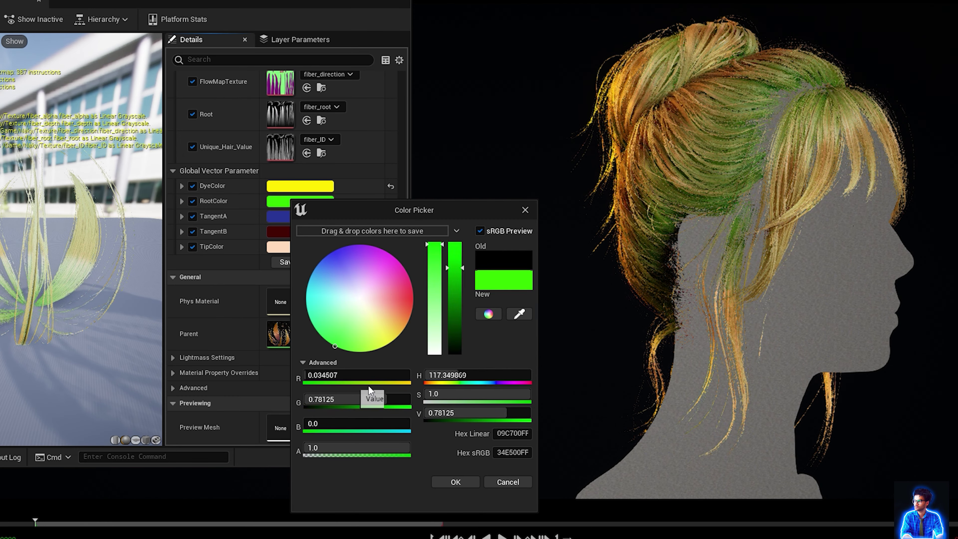
left_click_drag(436, 351, 413, 233)
left_click(332, 251)
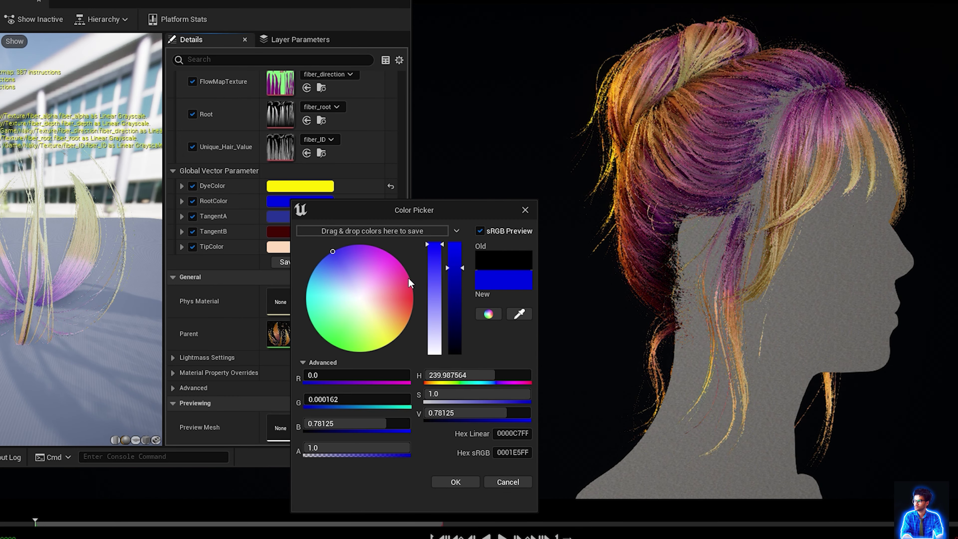
left_click(467, 482)
Step: Sweep the TipColor hue to a saturated orange-yellow (FFBF00FF)
left_click(300, 246)
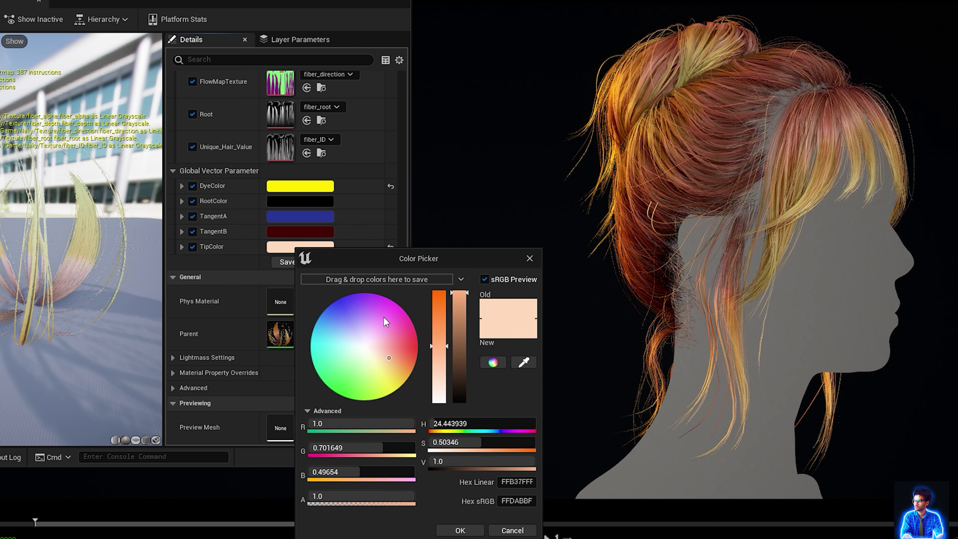
mouse_move(383, 317)
left_mouse_down()
mouse_move(342, 411)
mouse_move(409, 345)
left_mouse_up()
mouse_move(325, 335)
left_mouse_down()
mouse_move(423, 380)
mouse_move(402, 326)
mouse_move(350, 306)
mouse_move(309, 351)
mouse_move(367, 400)
mouse_move(410, 375)
left_mouse_up()
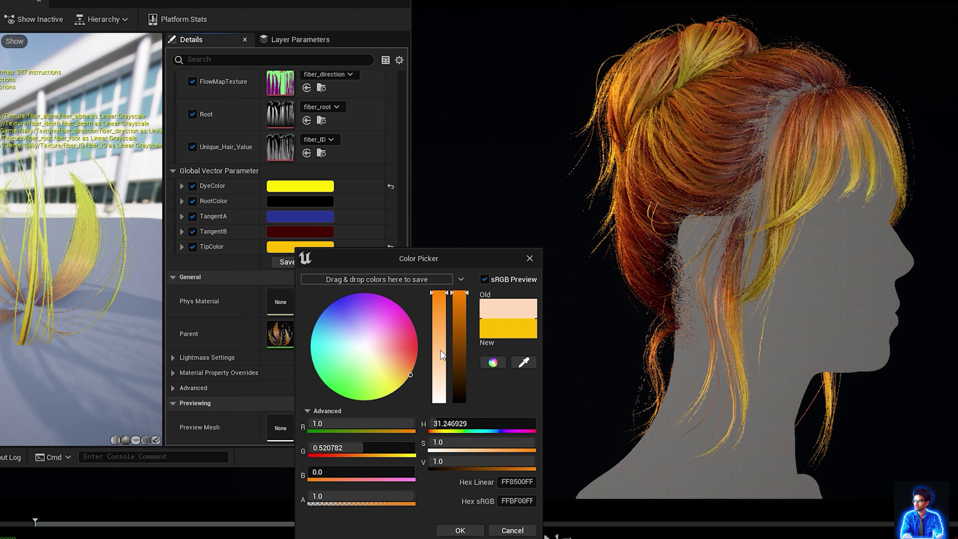